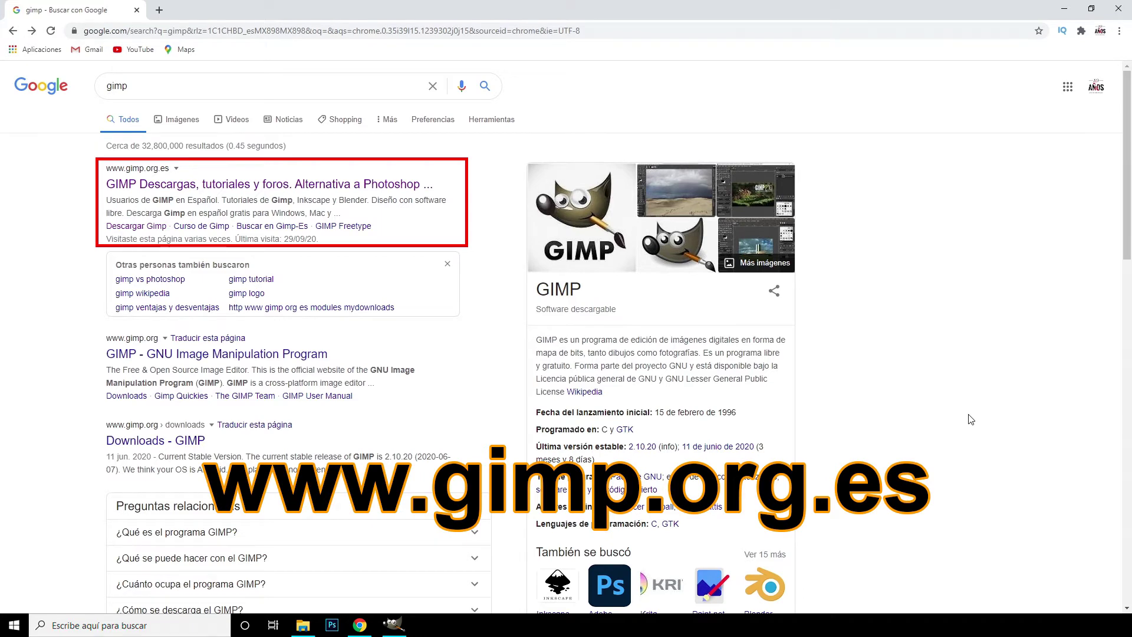
- Download GIMP Portable from gimp.org.es via Descargar Gimp and the SourceForge link
click(348, 190)
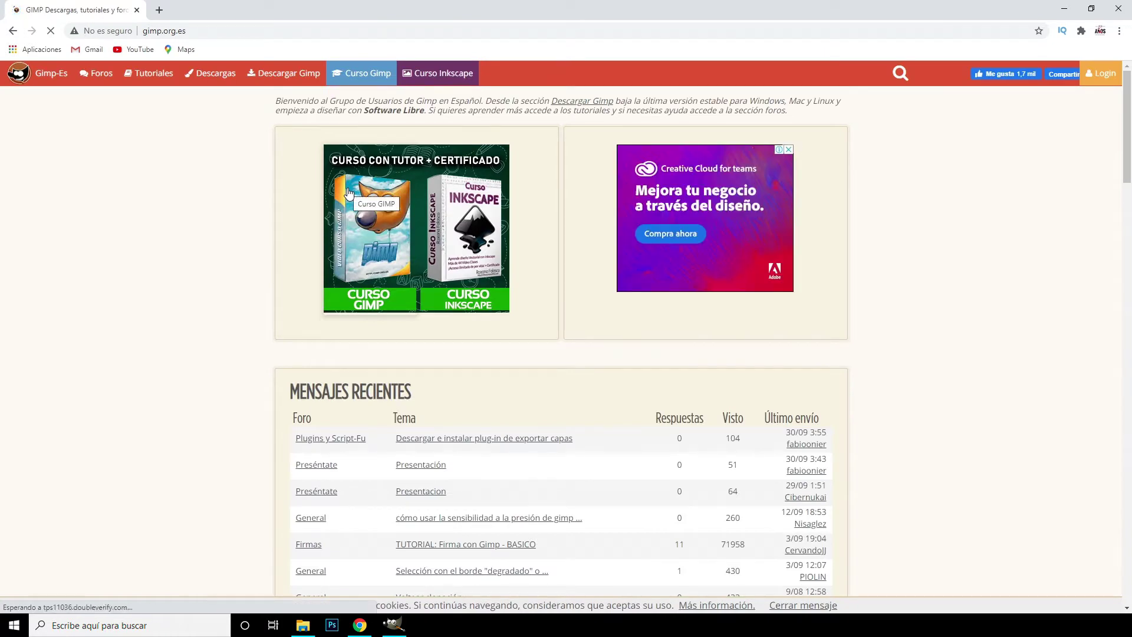
click(294, 76)
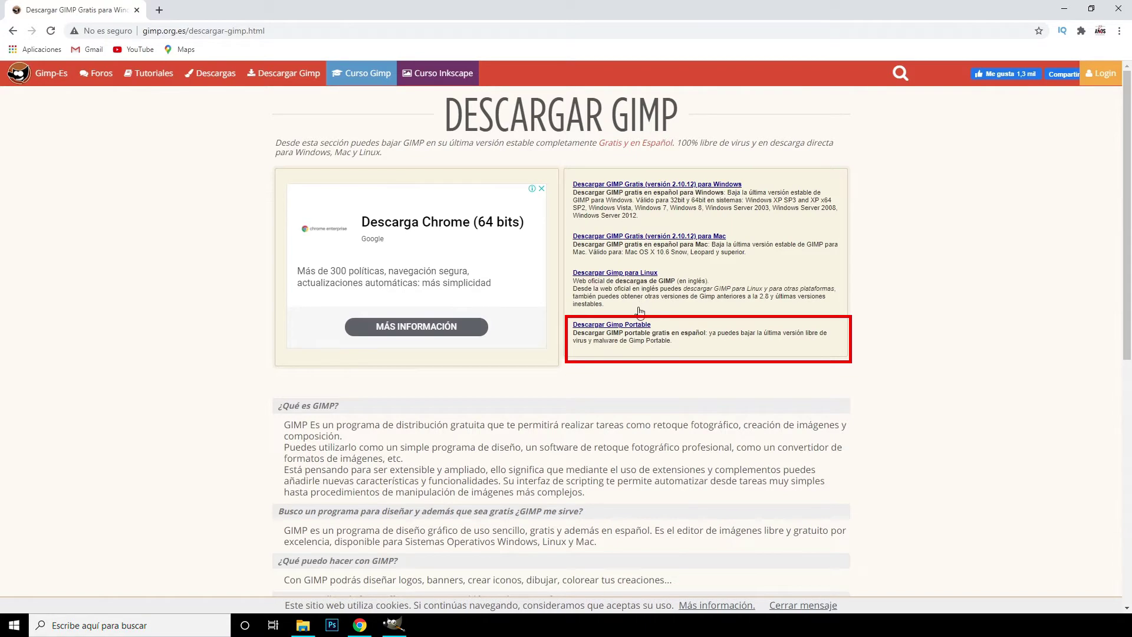
click(624, 326)
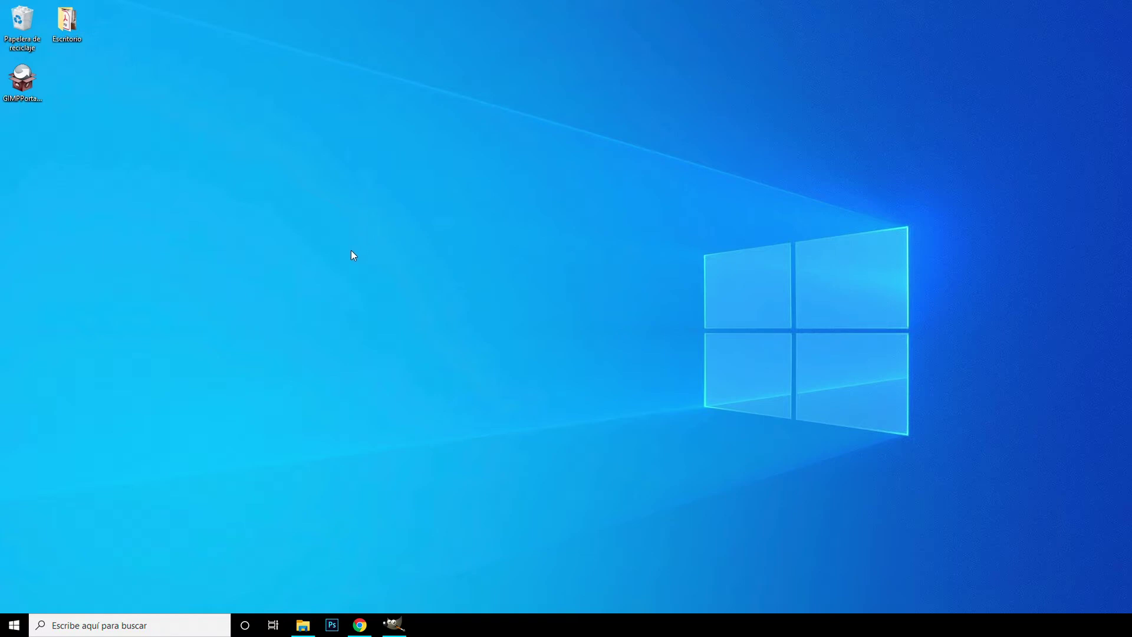
- Copy the GIMPPortable installer from the desktop to the SDHC (E:) drive and run it
click(267, 569)
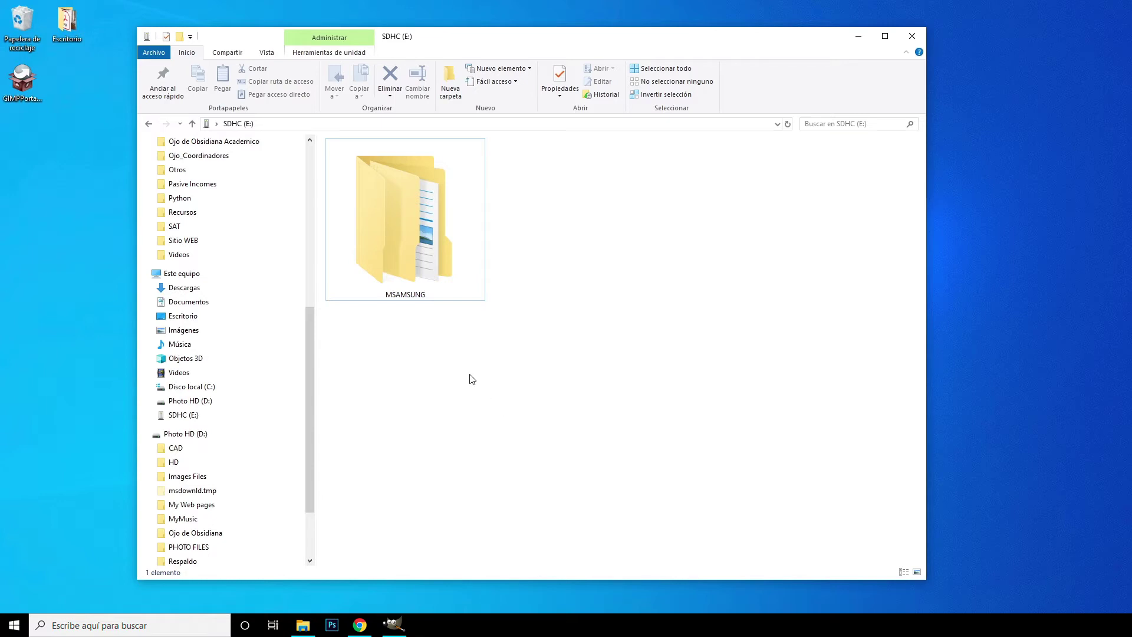
drag(18, 83, 581, 258)
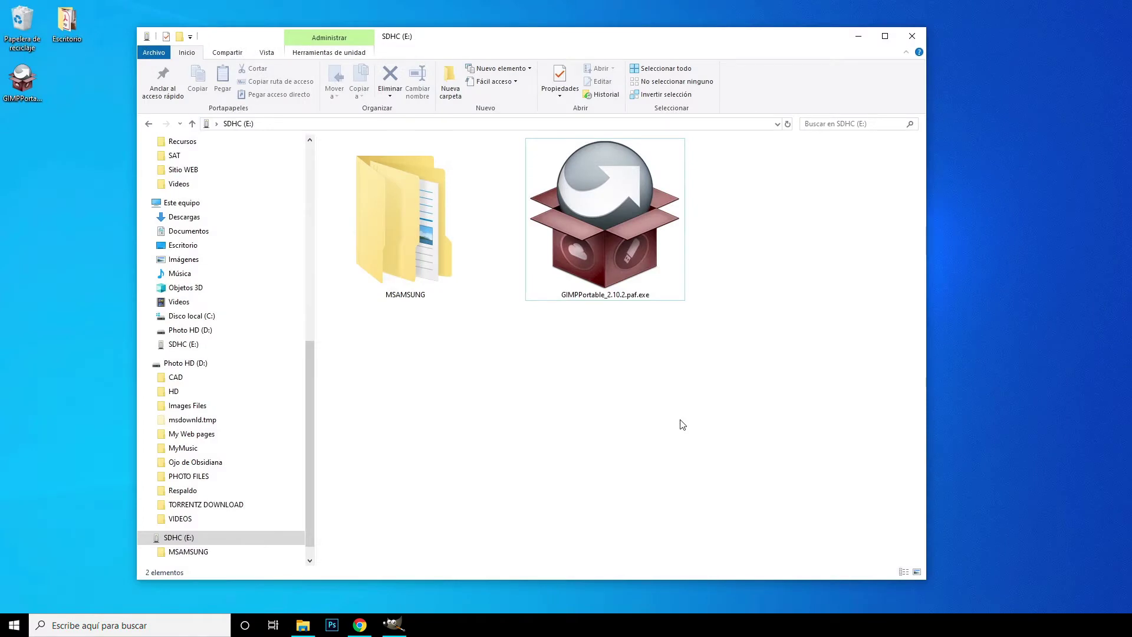
double_click(607, 213)
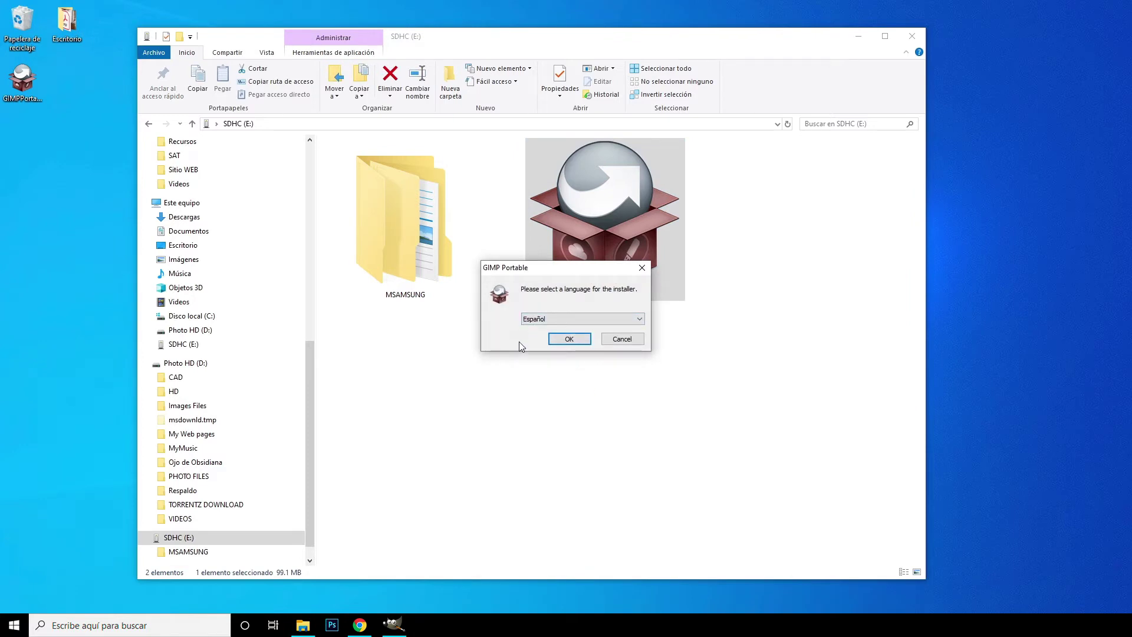
- Install GIMP Portable in Español to the default SD card folder and finish the installer
click(570, 339)
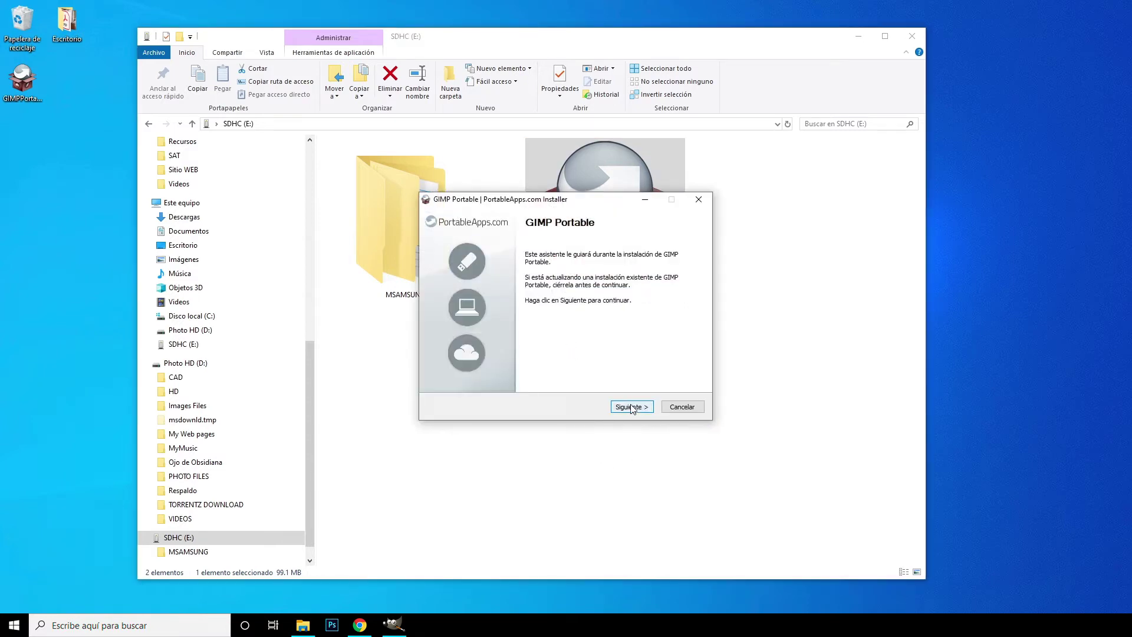
click(628, 408)
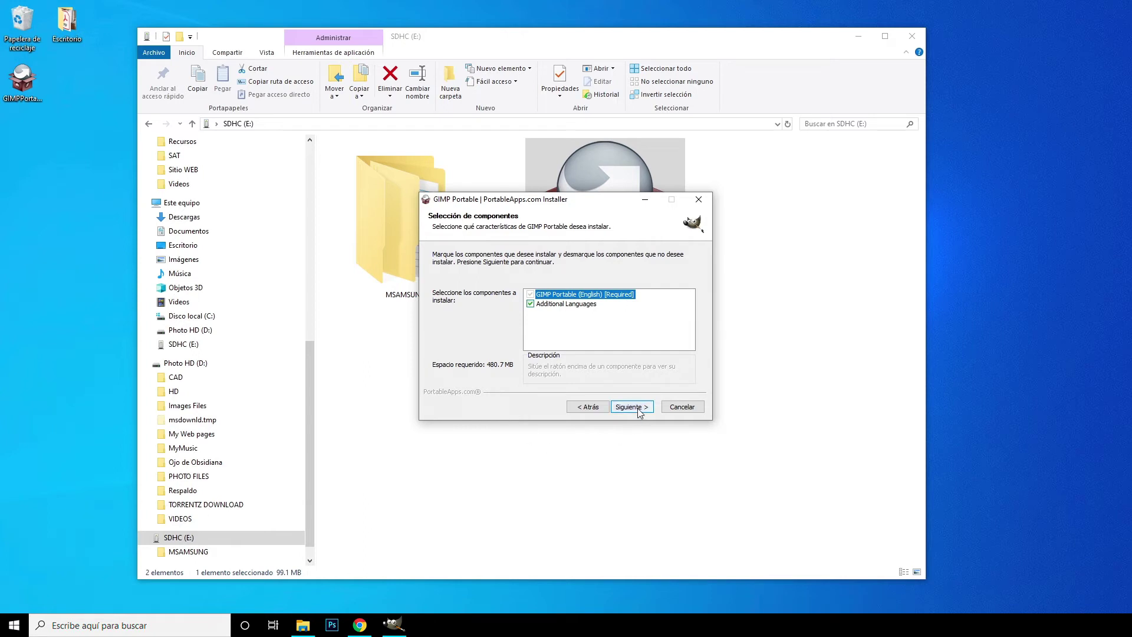
click(640, 410)
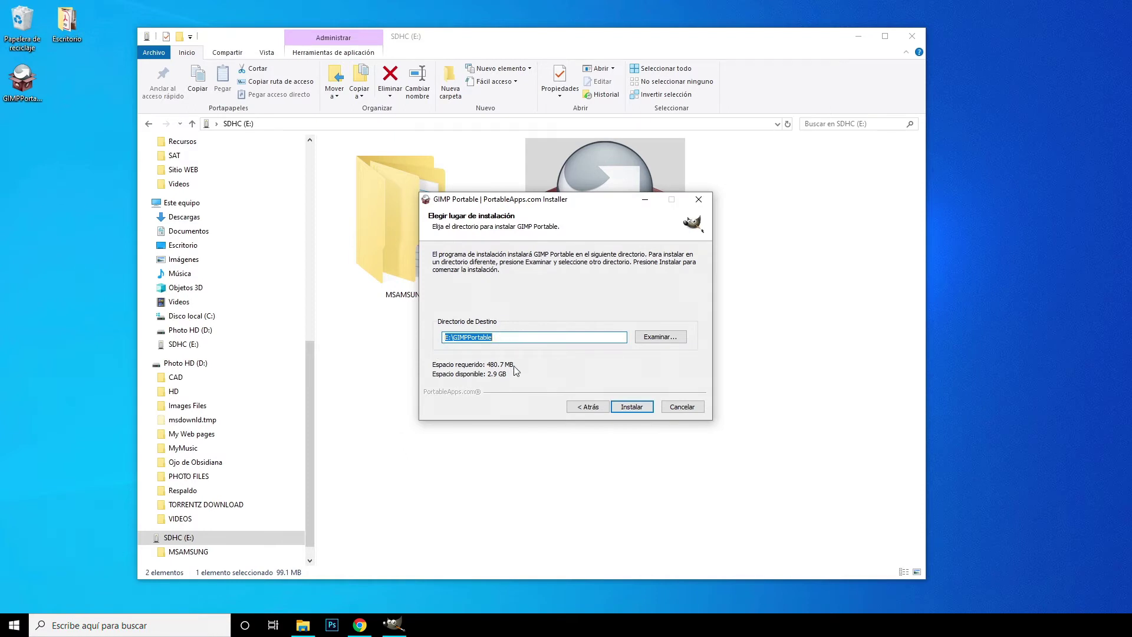
click(632, 407)
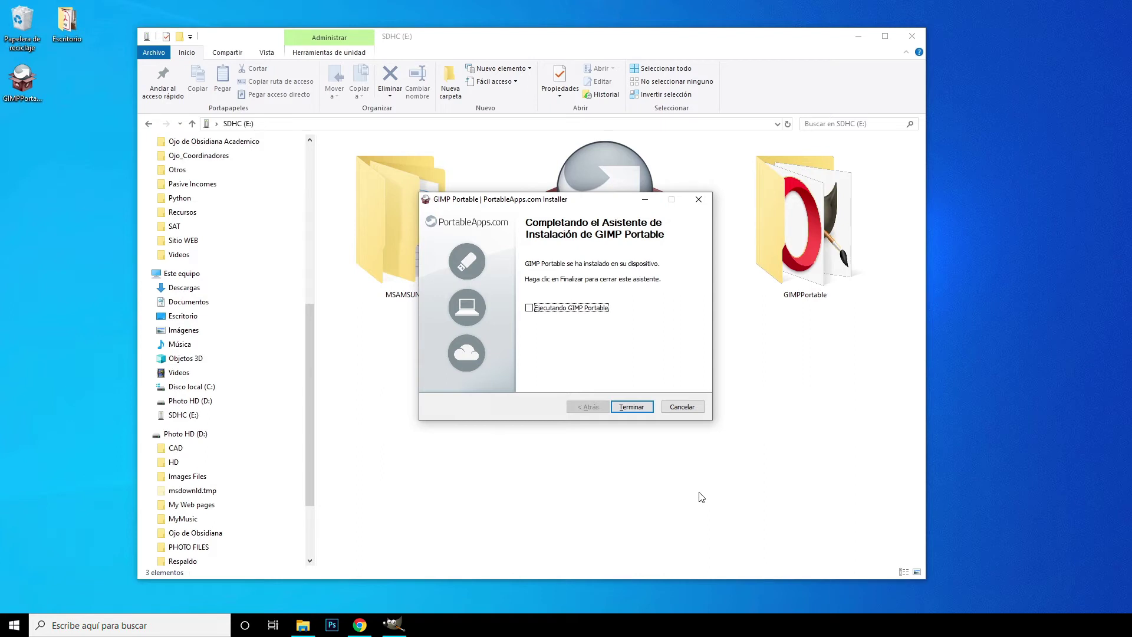
click(635, 411)
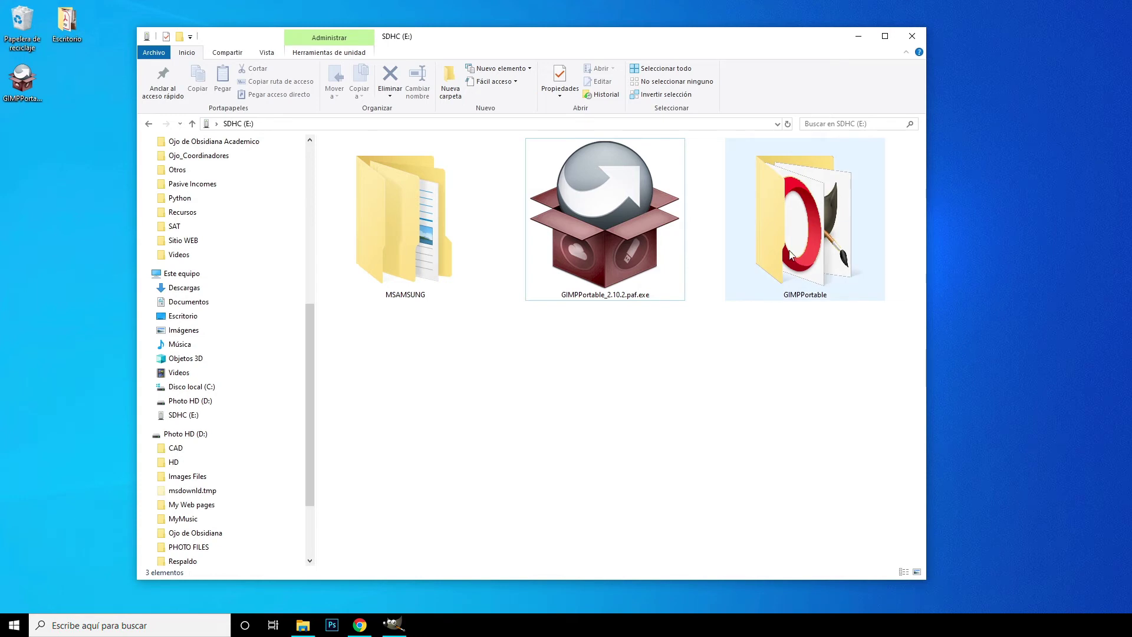
- Launch GIMPPortable.exe from the GIMPPortable folder on SDHC (E:)
double_click(840, 192)
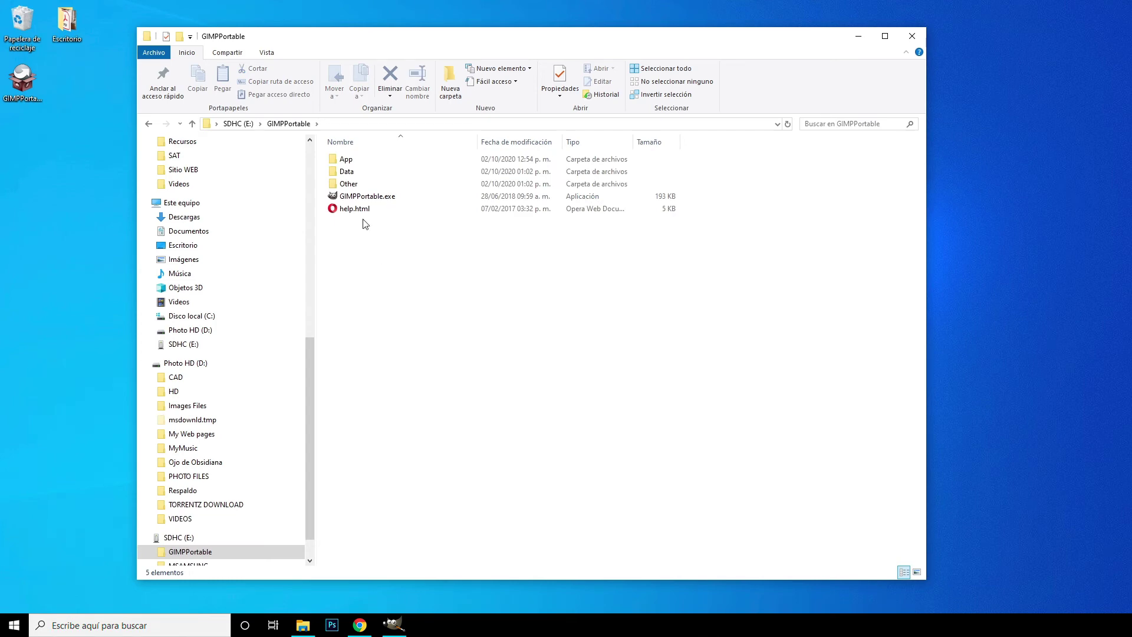
mouse_move(366, 197)
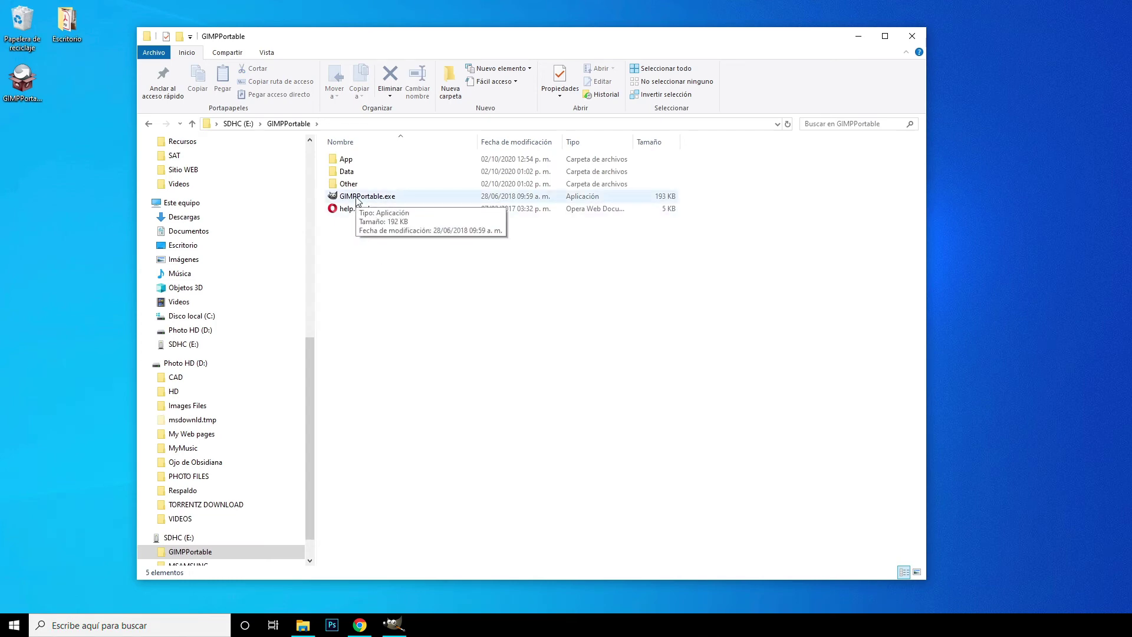
click(357, 198)
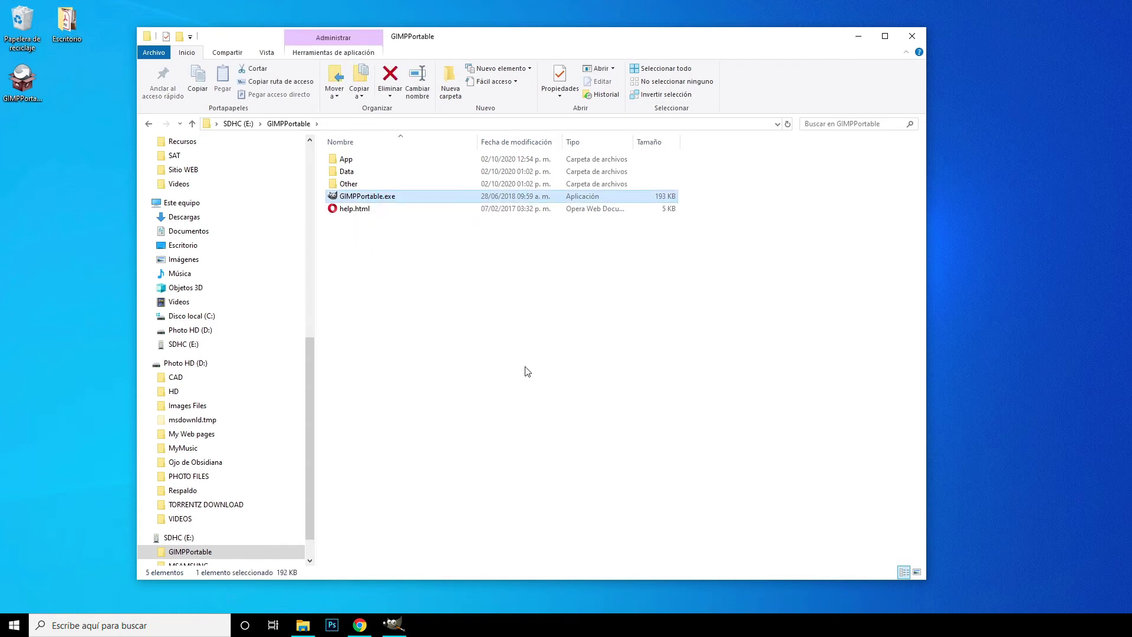
key(Return)
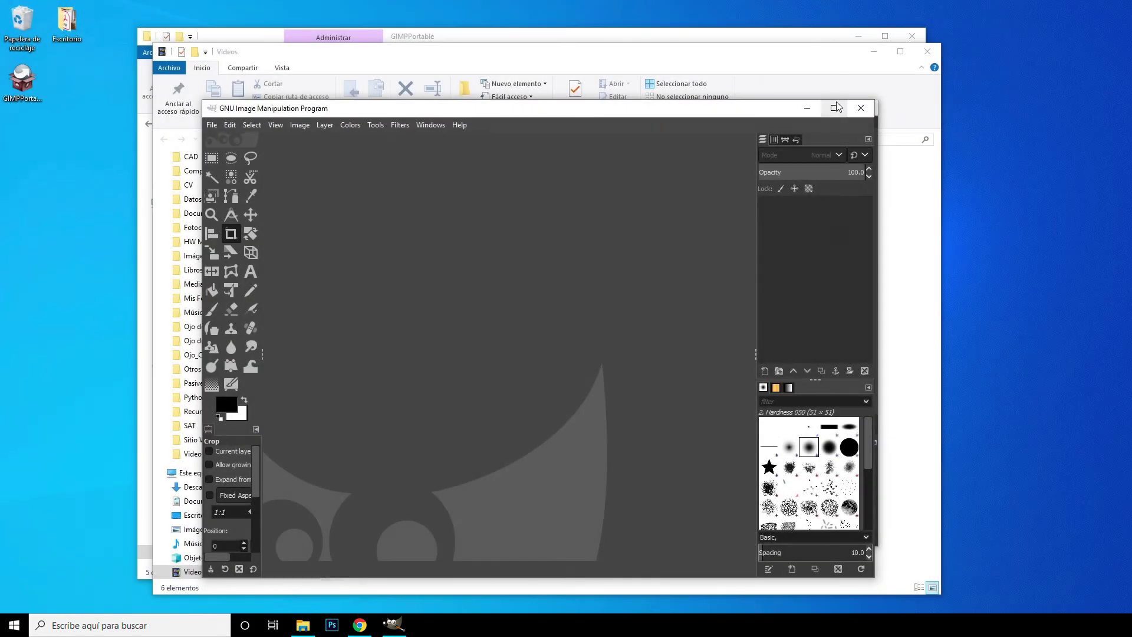
- Maximize the empty GIMP window to fill the screen
click(834, 108)
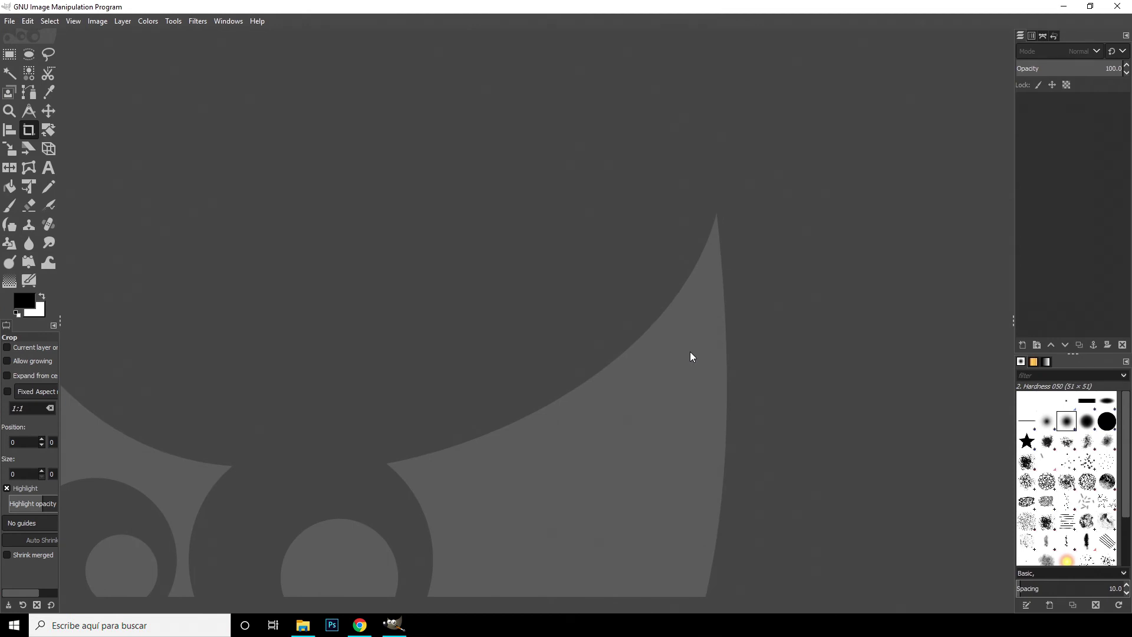